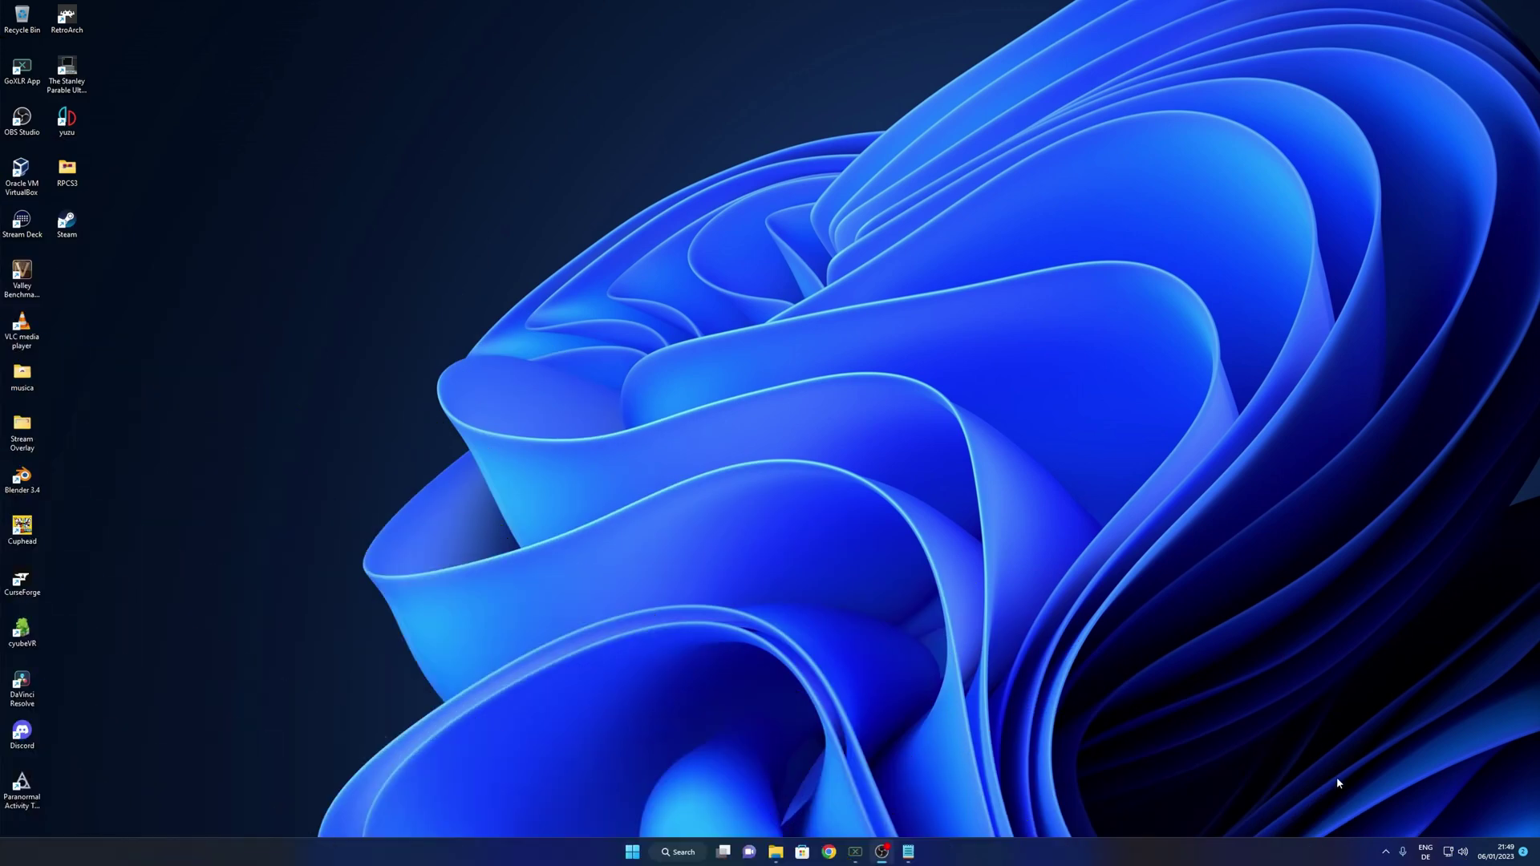
# - Restore Steam from the system tray and open its Settings on the Downloads page
pyautogui.click(1385, 852)
pyautogui.click(1392, 794)
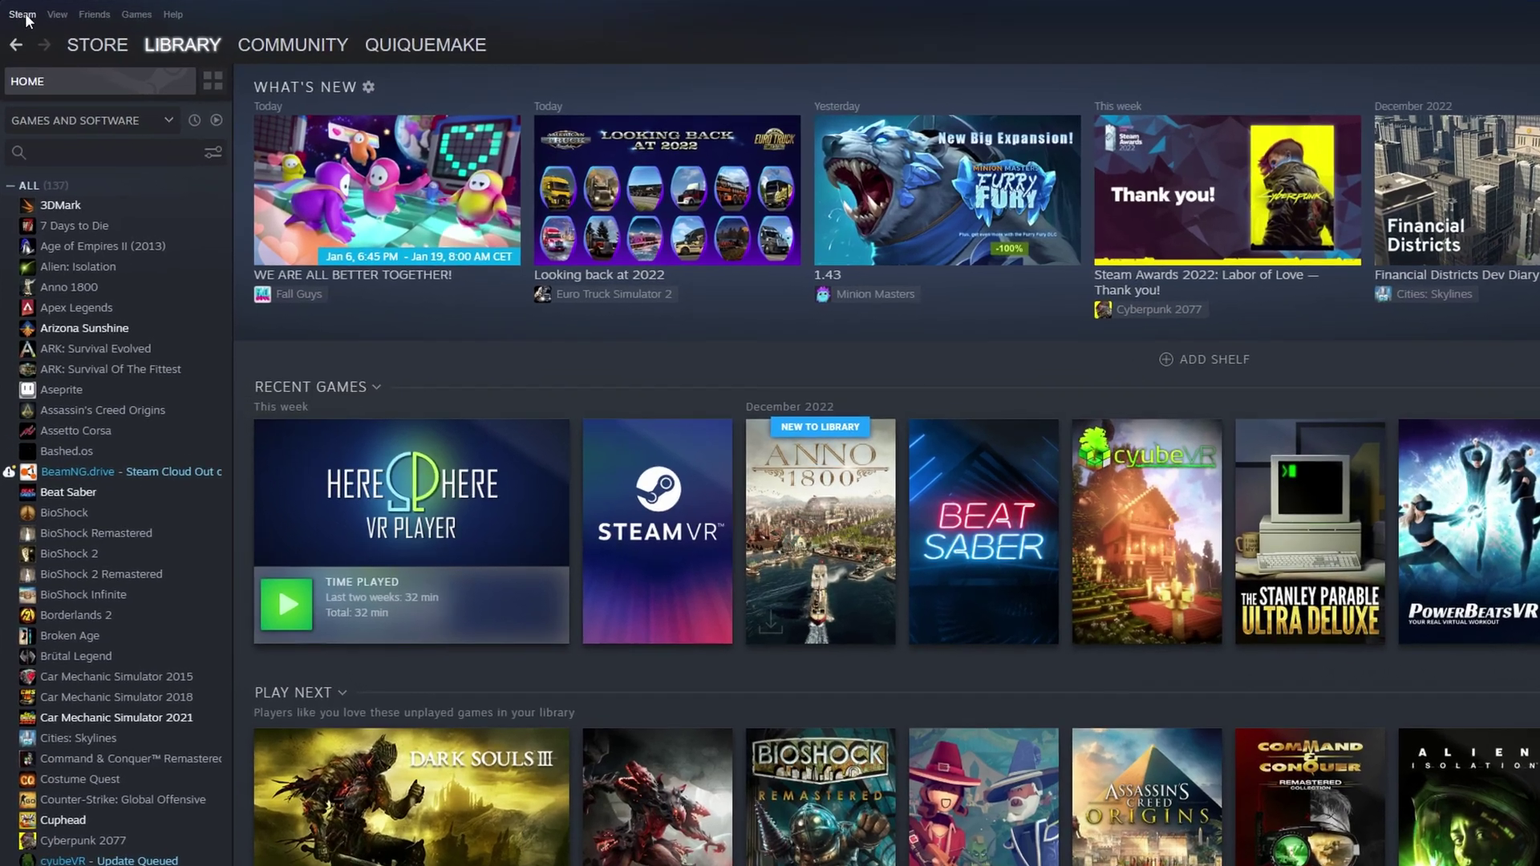
pyautogui.click(17, 11)
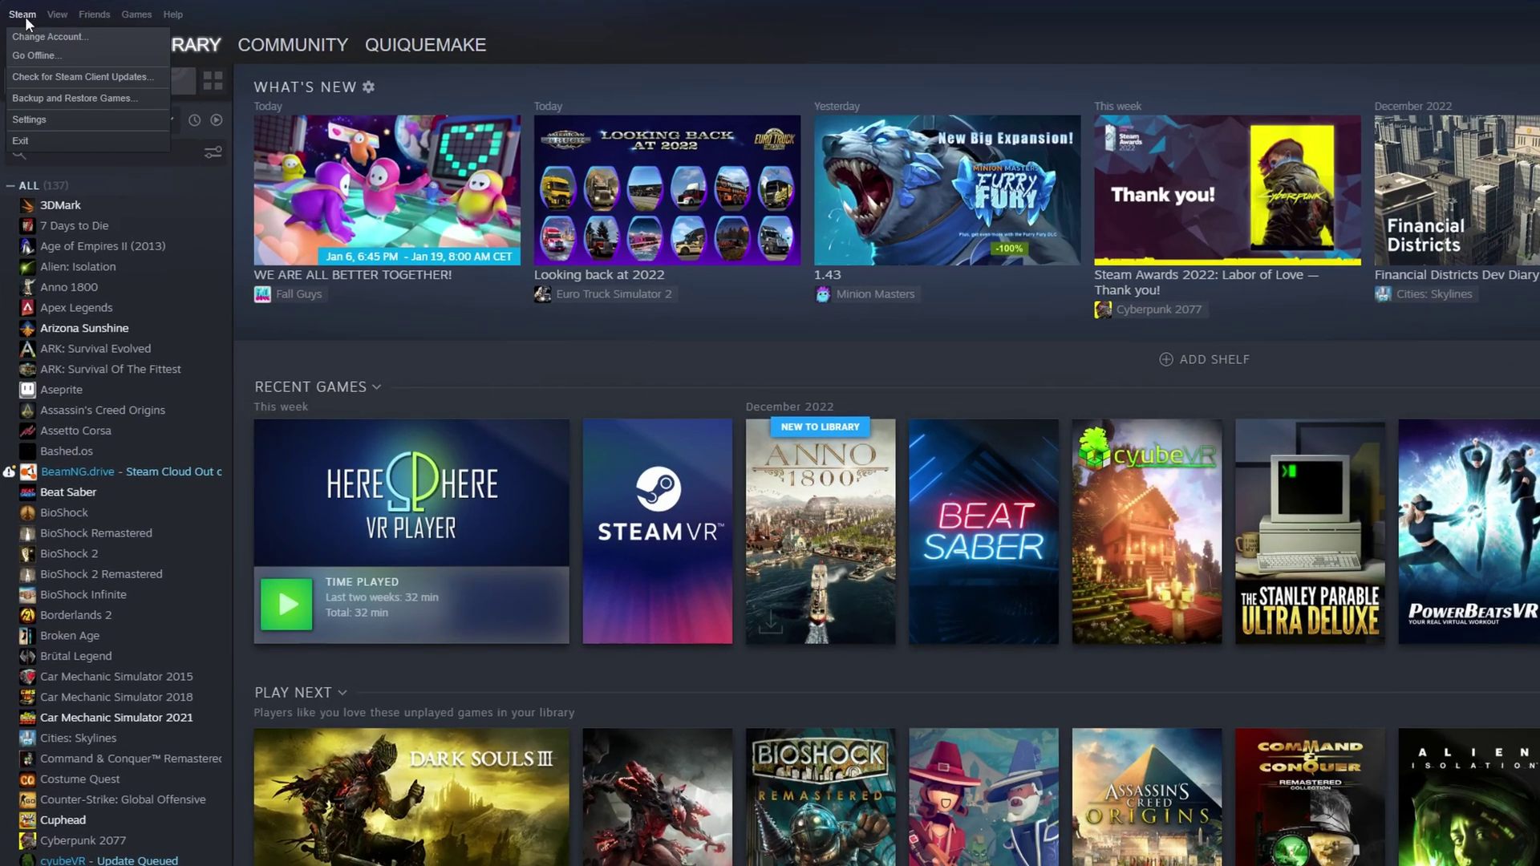
pyautogui.click(57, 120)
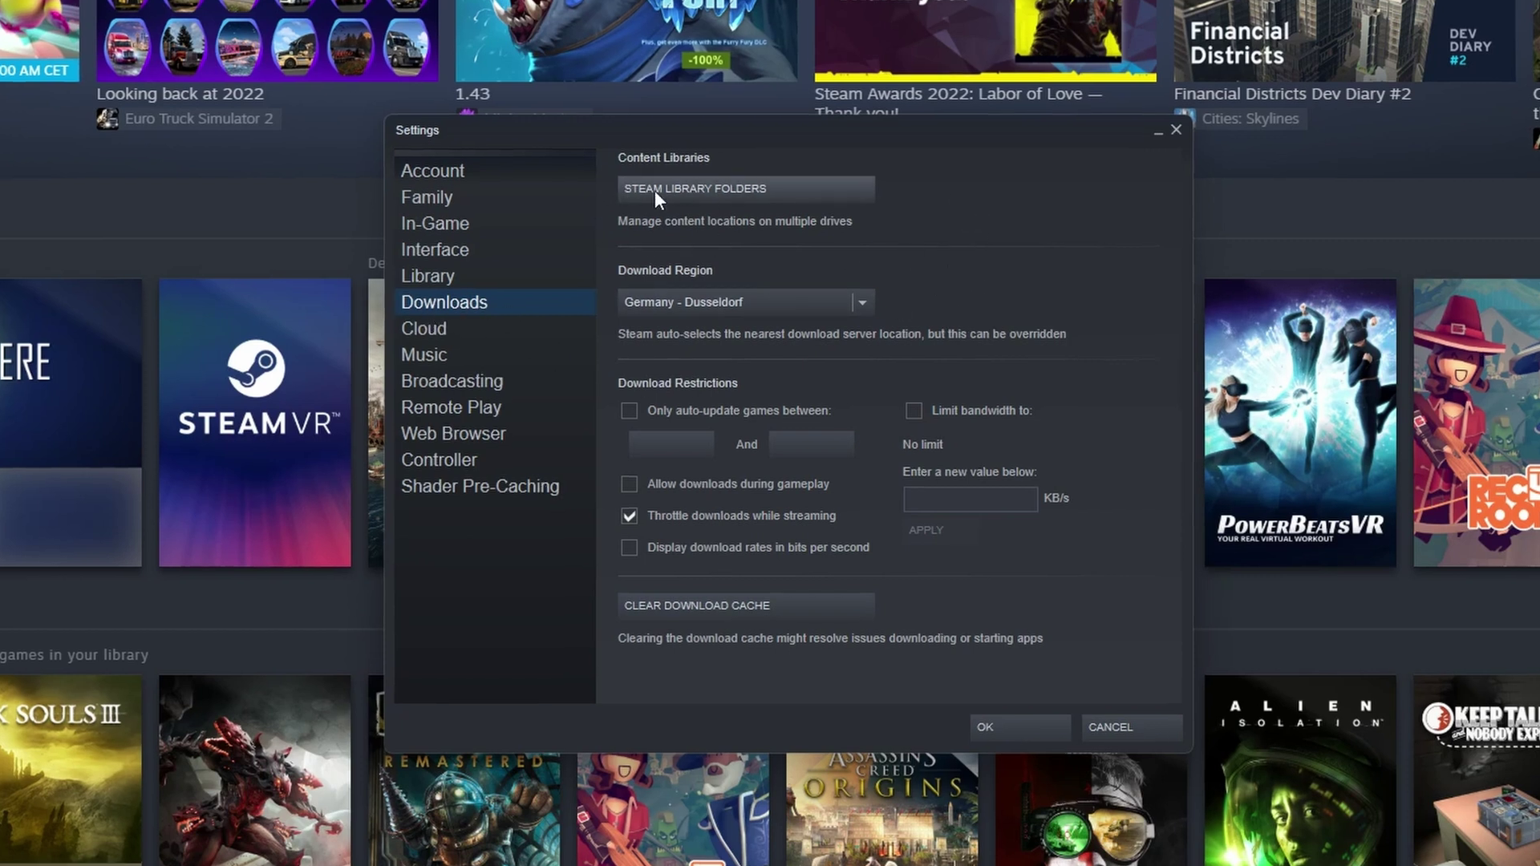
# - Repair the D: drive library folder in Storage Manager and dismiss the Done notice
pyautogui.click(767, 189)
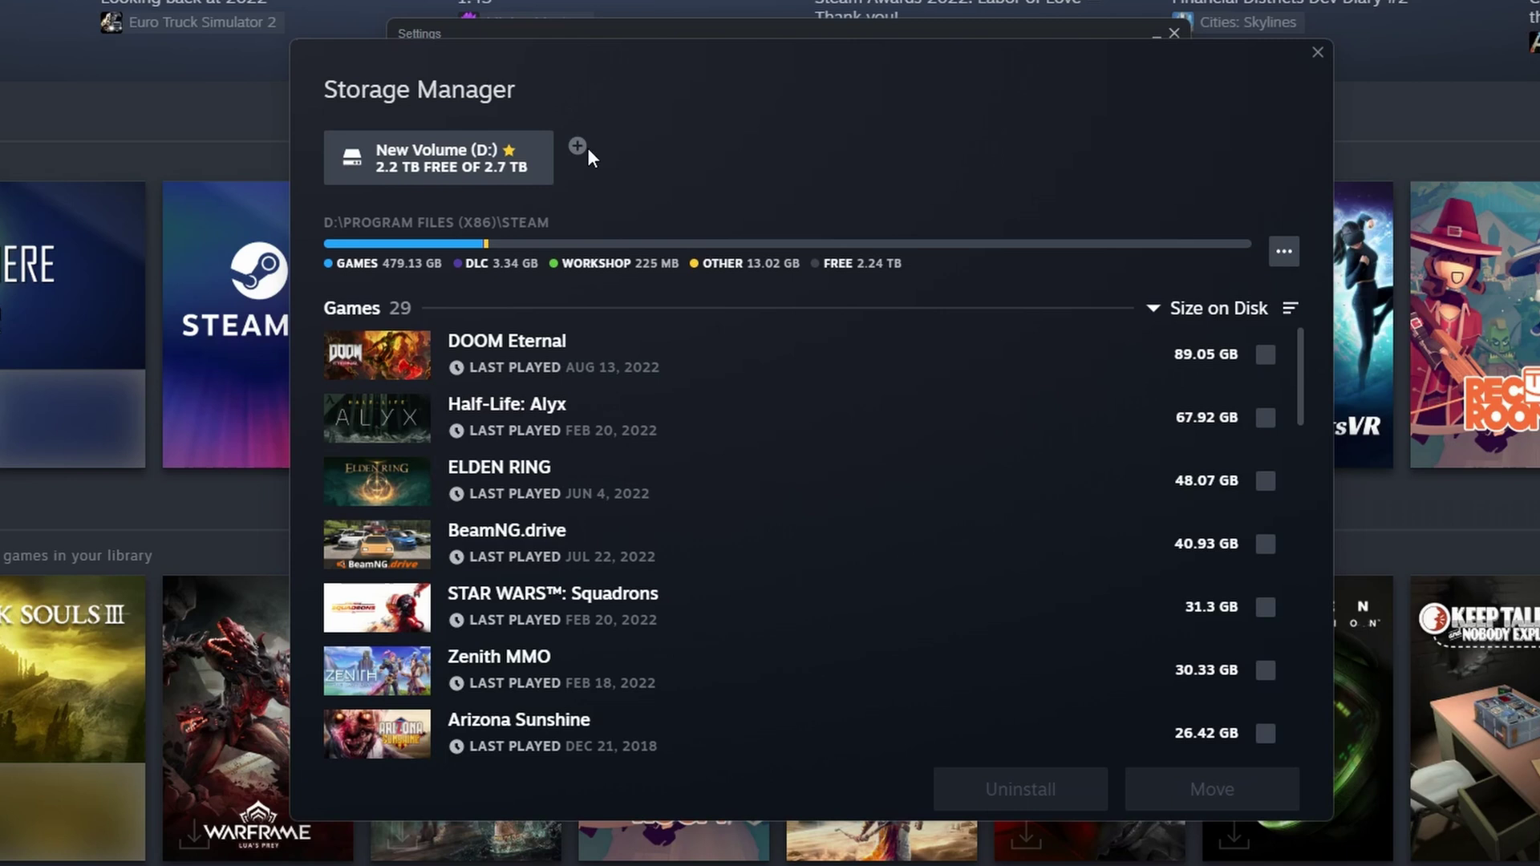
pyautogui.click(1284, 253)
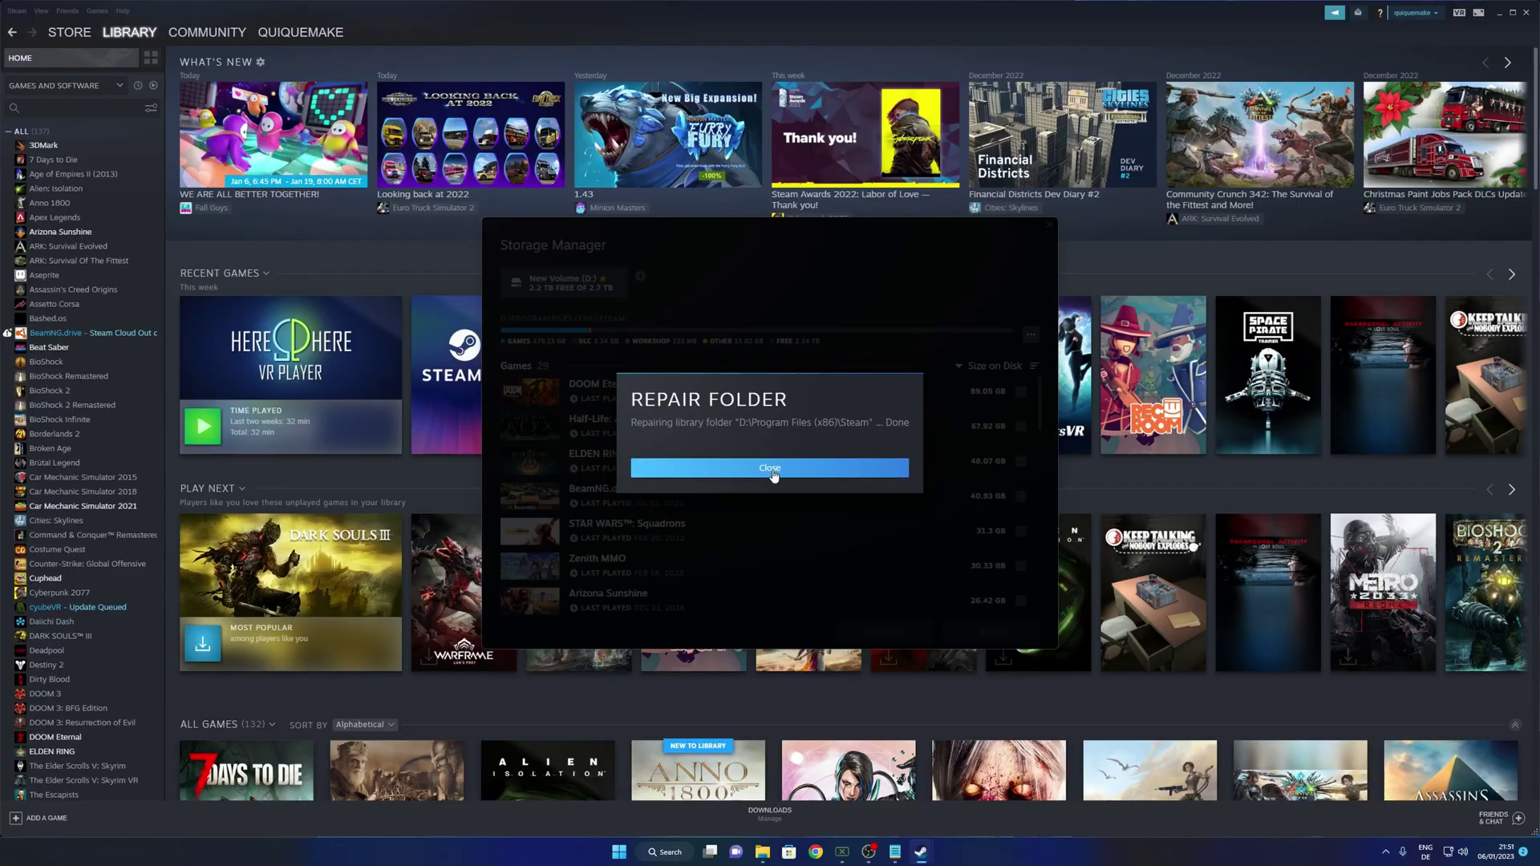
pyautogui.click(772, 473)
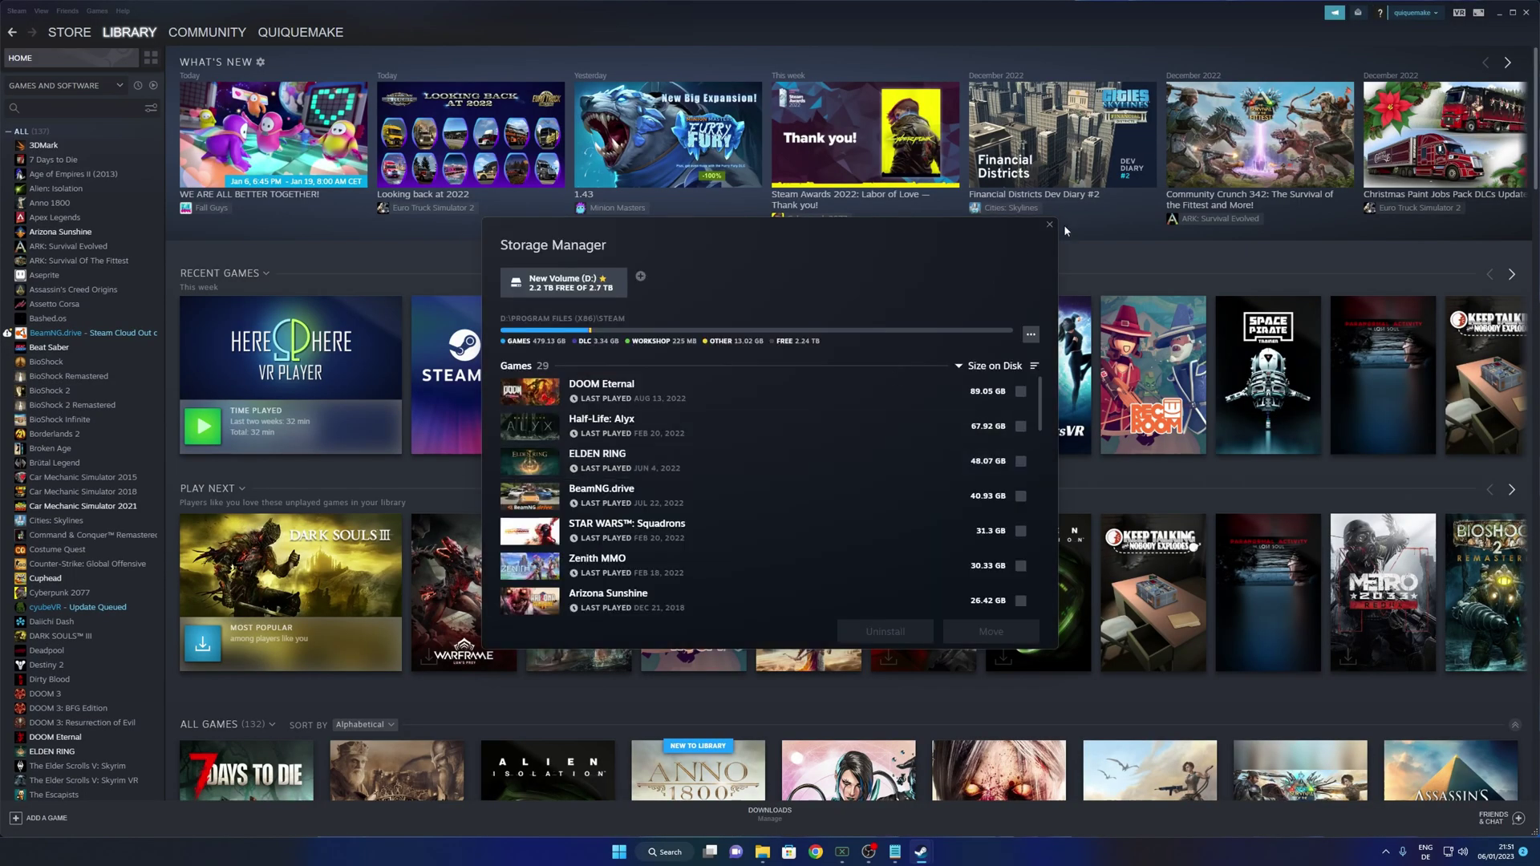
# - Close the Storage Manager window to get back to the library home
pyautogui.click(1053, 226)
pyautogui.moveTo(848, 254)
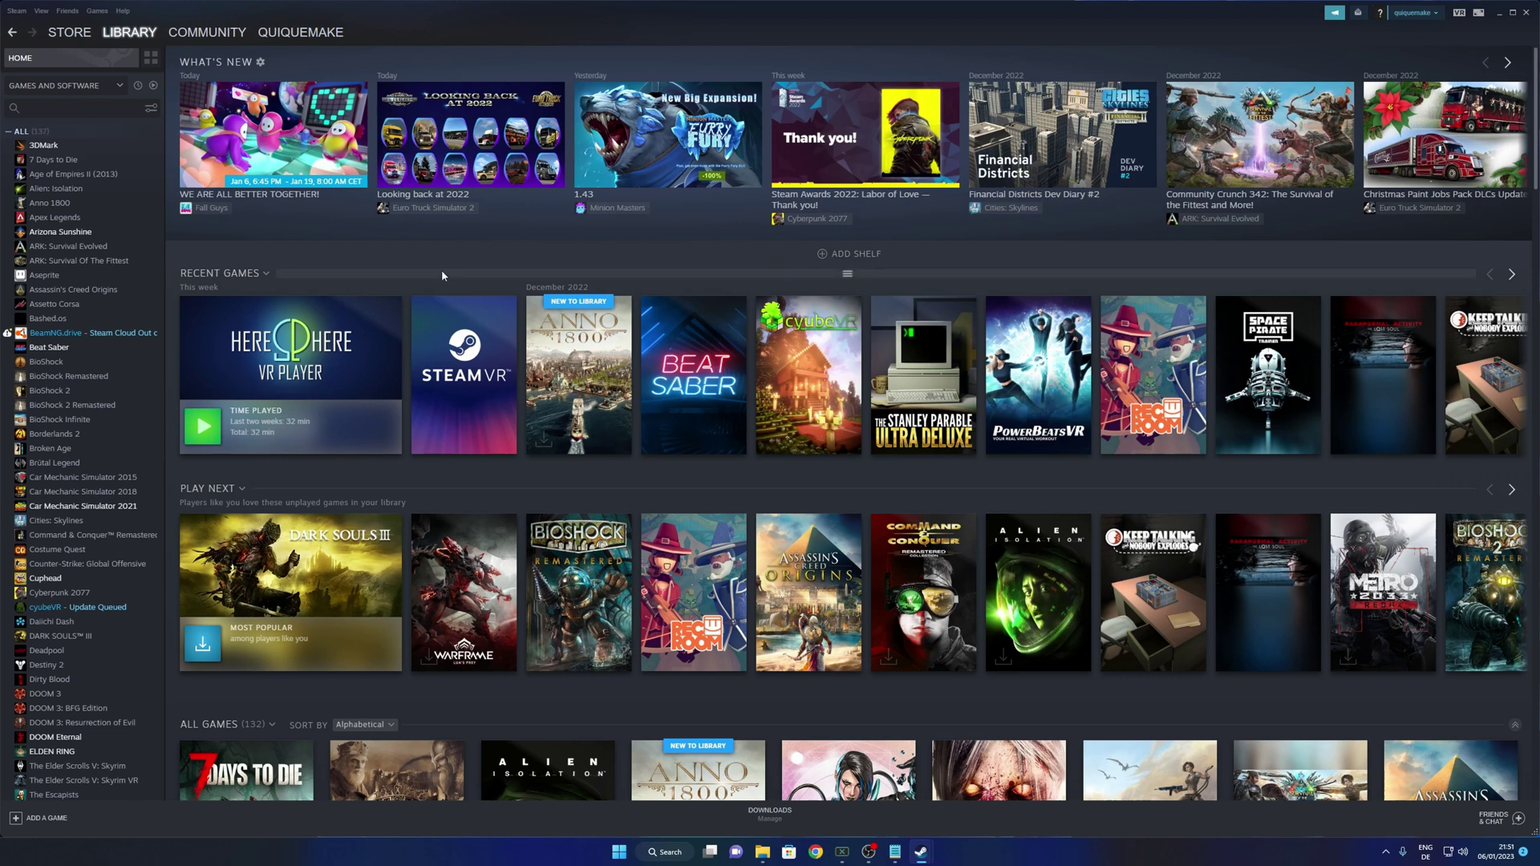
# - Show Car Mechanic Simulator 2021's Local Files properties, listing 23.16 GB on D:
pyautogui.rightClick(74, 511)
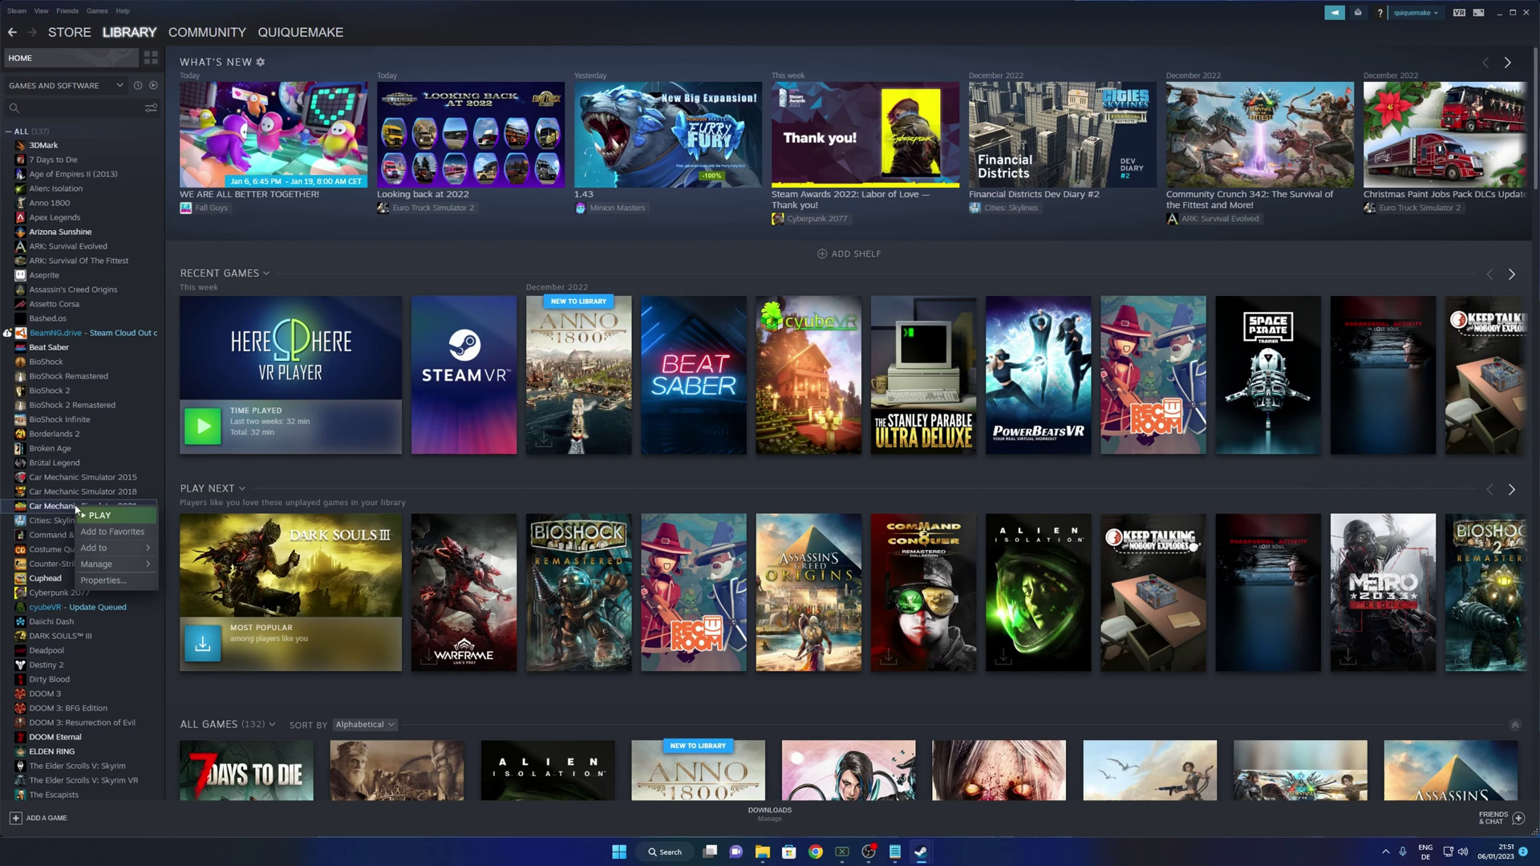
pyautogui.click(107, 582)
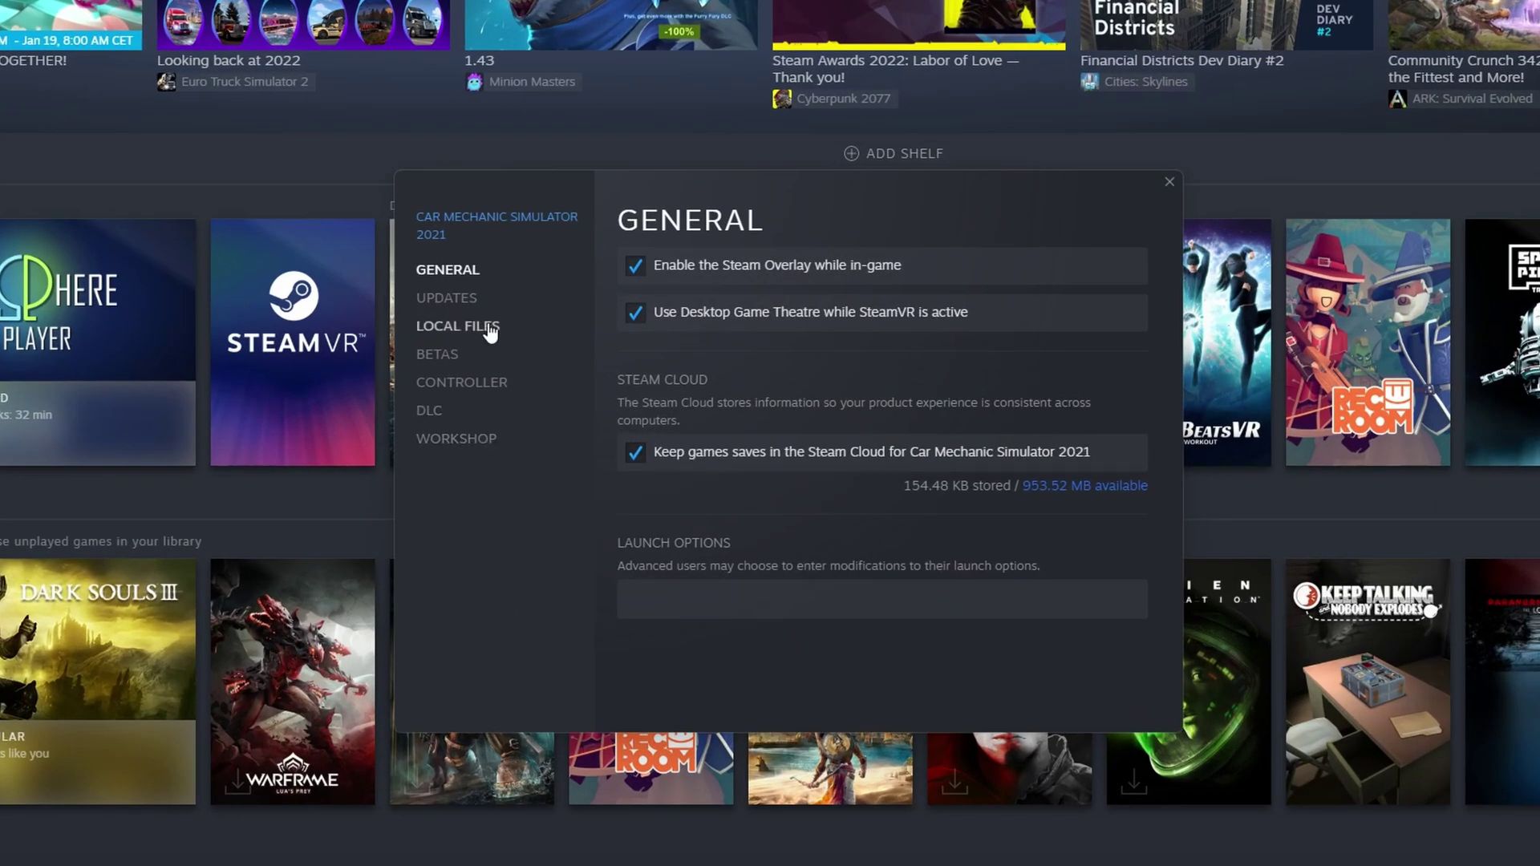
pyautogui.click(449, 330)
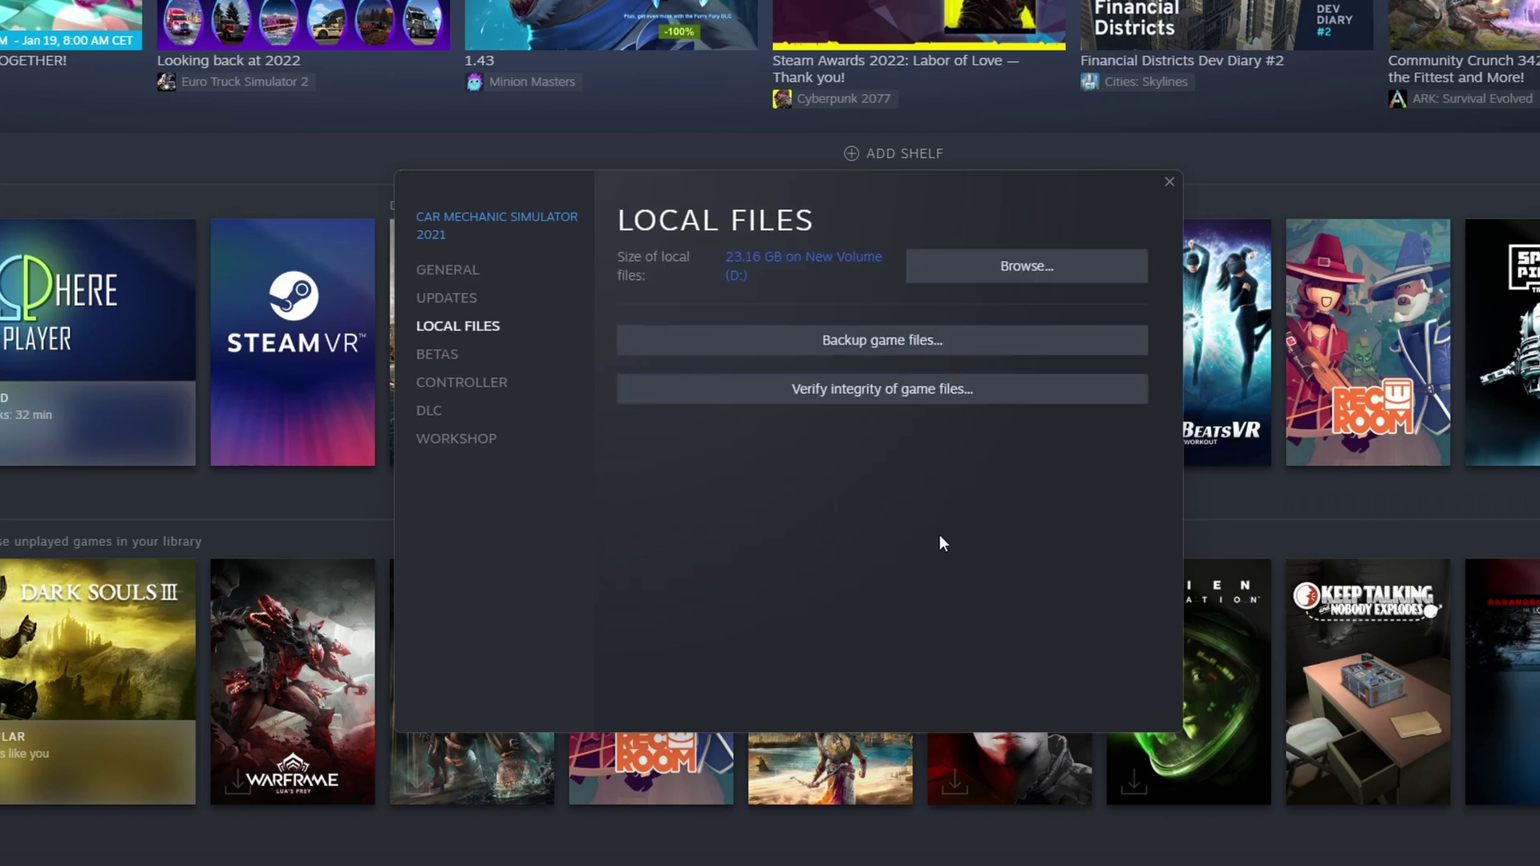